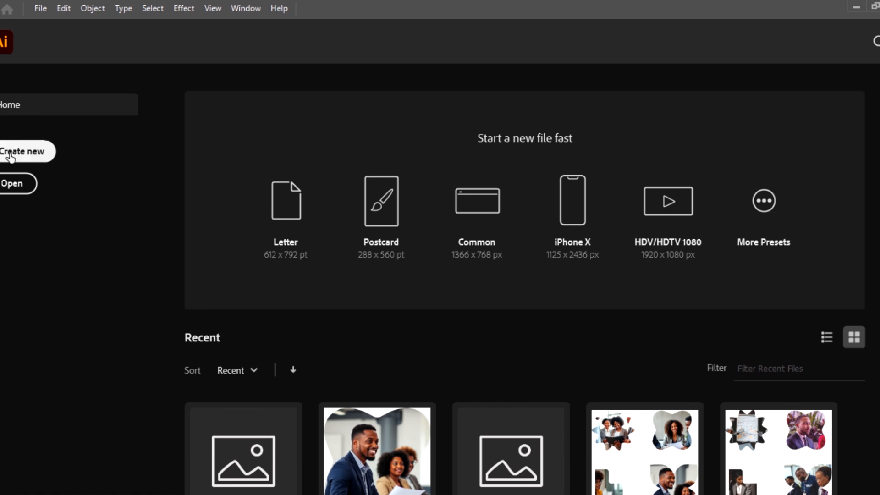
- Create a new 1080 x 1080 px document with one artboard in RGB Color mode
left_click(22, 157)
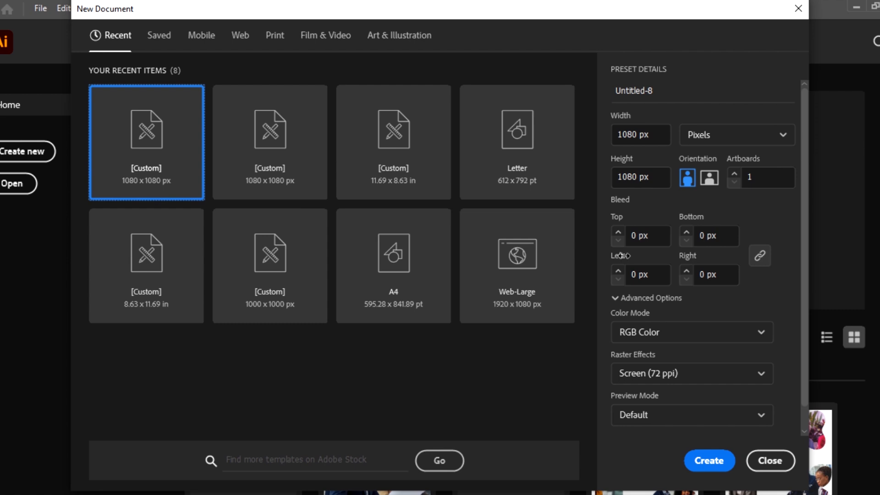
left_click(708, 460)
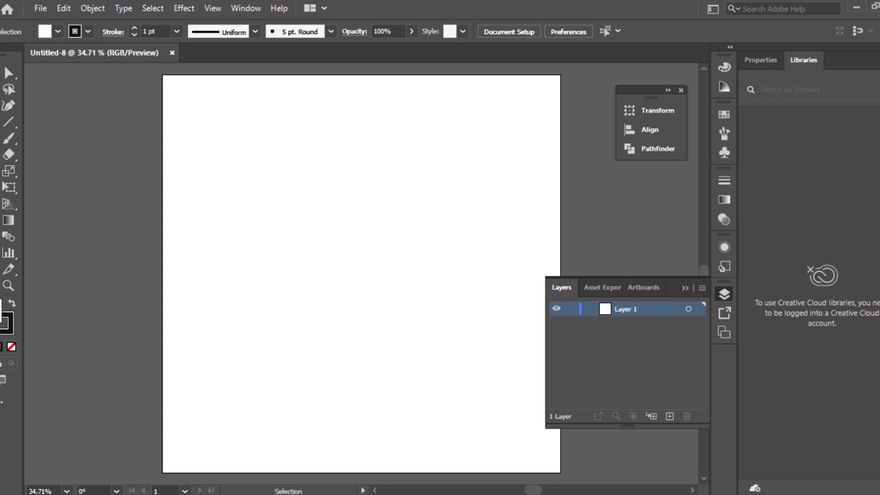
- Draw a closed four-sided Pen path about 467 px wide with a slanted upper edge and a right side about 613 px tall
key("p")
left_click(238, 169)
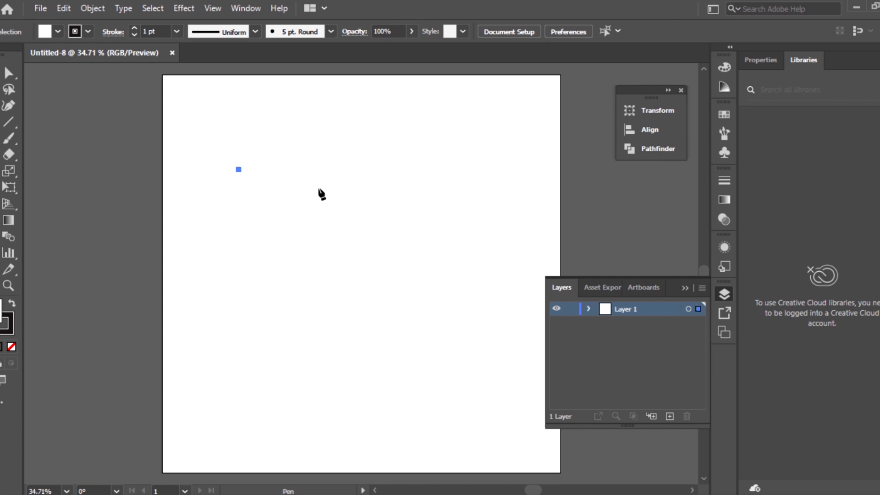
left_click(408, 194)
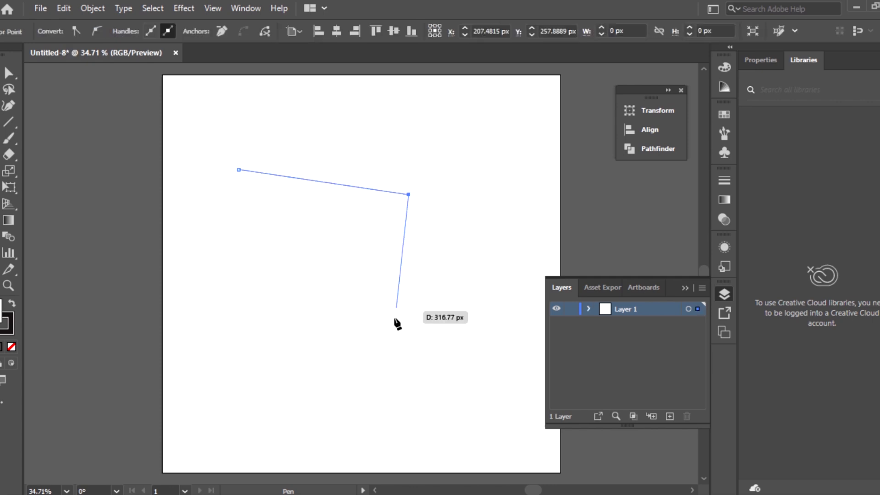
left_click(408, 419)
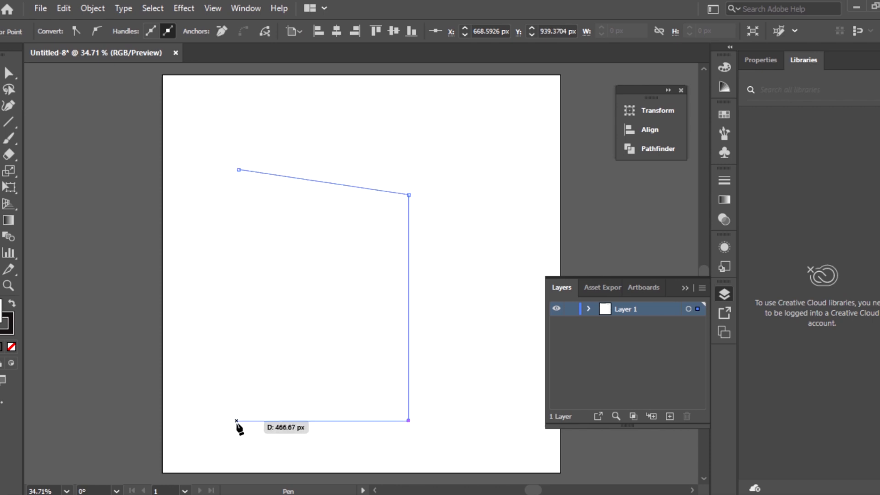
left_click(236, 420)
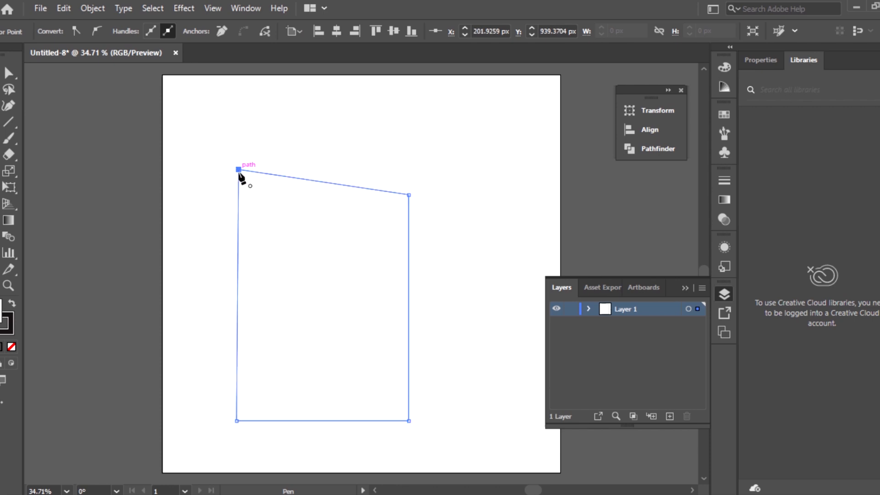
left_click(238, 170)
left_click(9, 73)
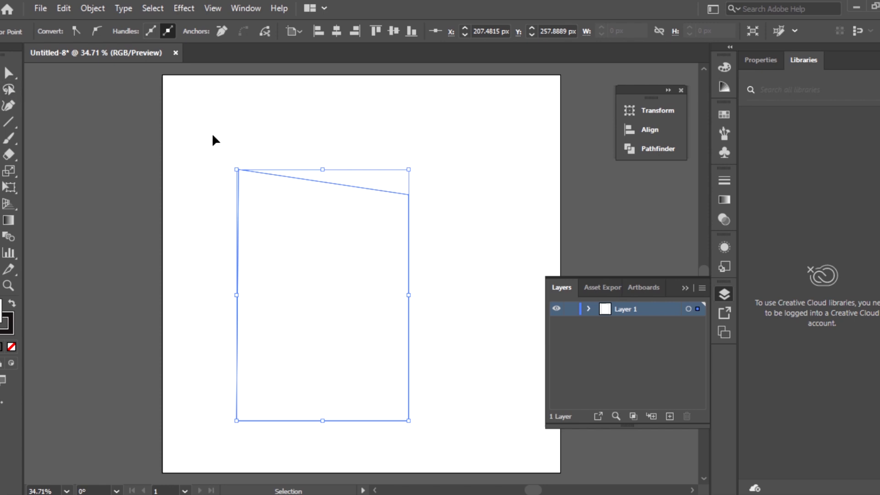
- Round the path's upper-left corner to a radius of about 168.5 px and strongly round its lower-right corner
key("a")
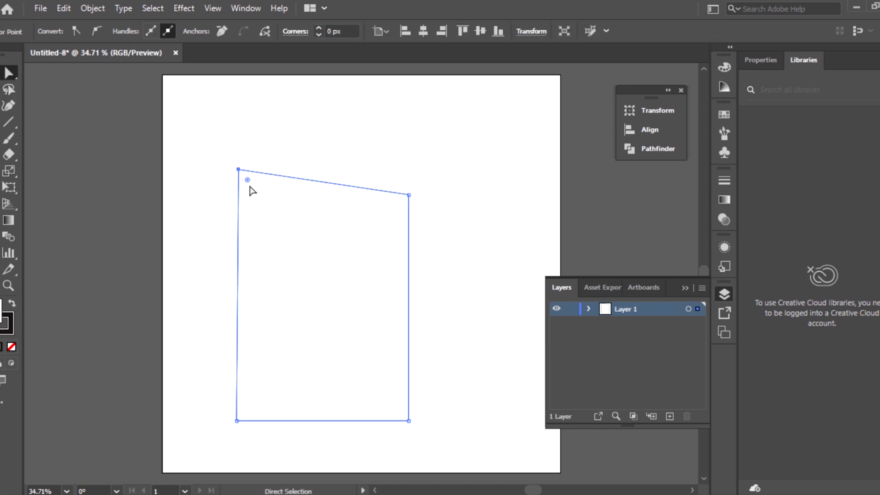
left_click_drag(248, 180, 272, 258)
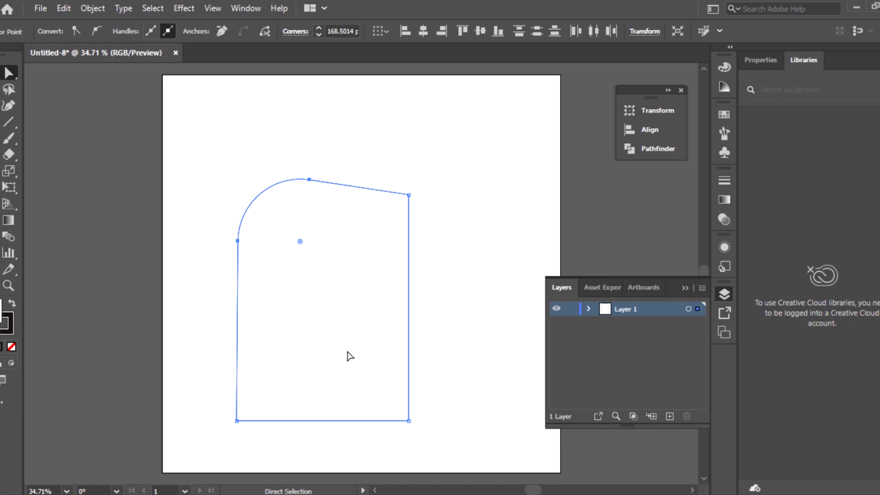
left_click(409, 421)
left_click_drag(401, 414, 337, 297)
- Round the path's upper-right corner to about 214 px and its lower-left corner to about 186 px
left_click(409, 195)
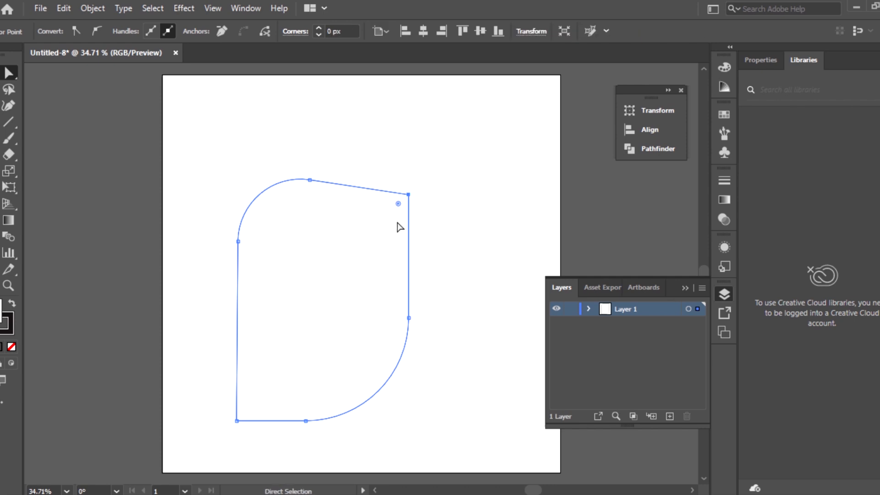
left_click_drag(397, 204, 338, 281)
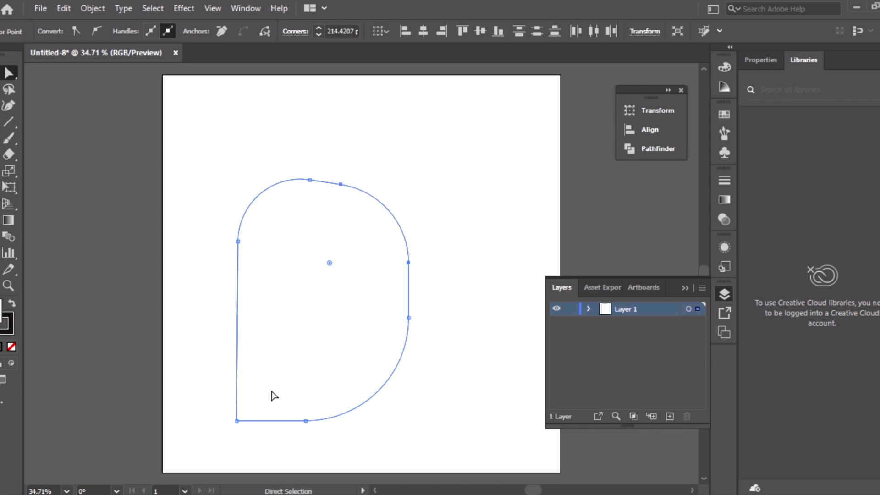
left_click(236, 419)
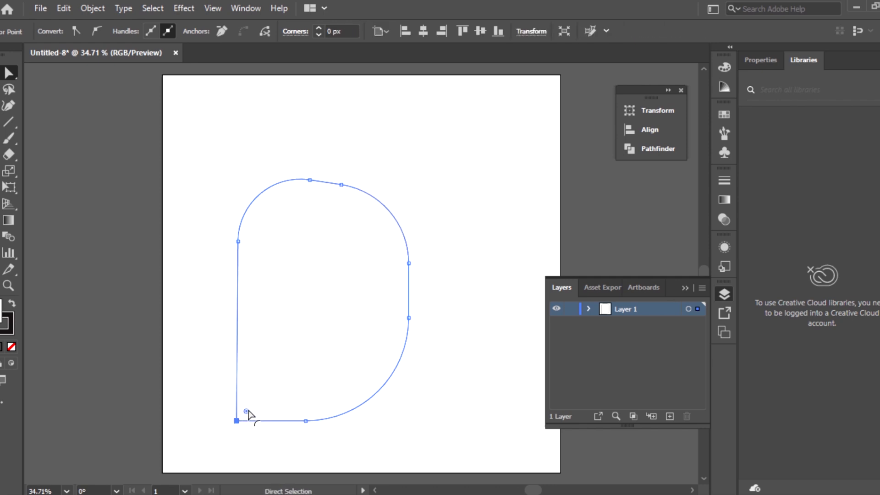
left_click_drag(247, 414, 347, 307)
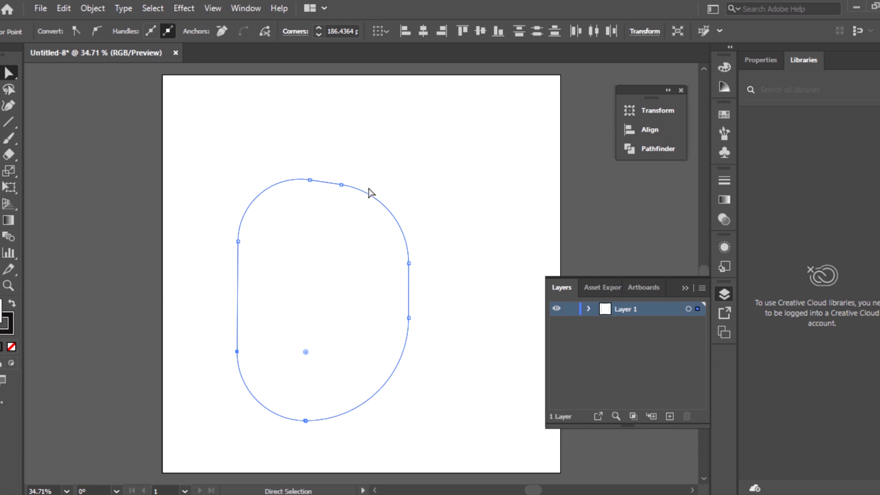
- Move the whole rounded shape up and to the right, toward the center of the artboard
key("v")
left_click(481, 197)
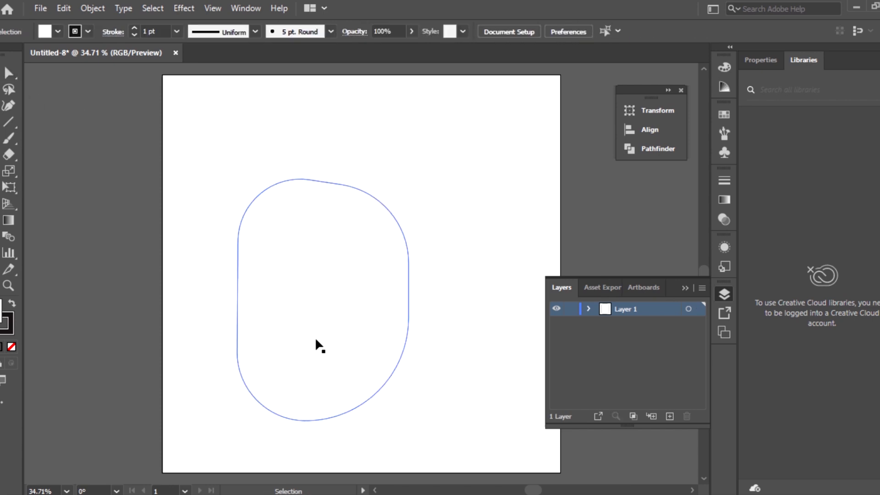
left_click_drag(319, 346, 360, 310)
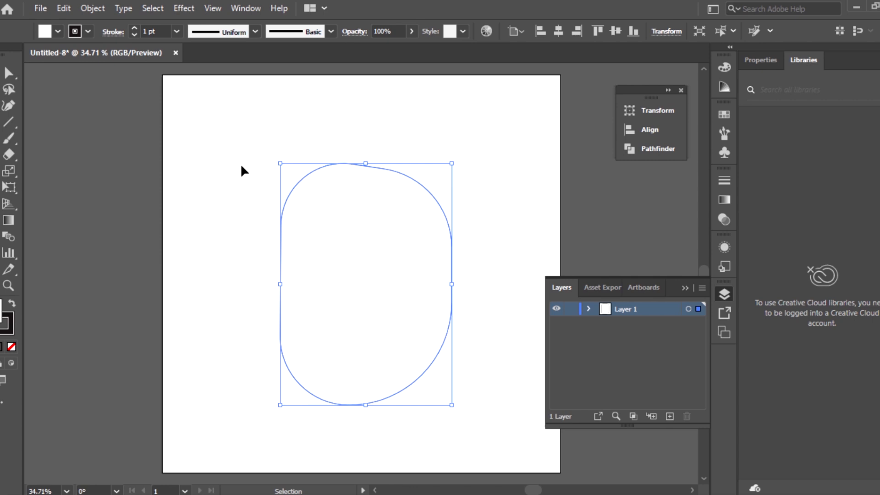
- Open the image output (22) from the Images for canva folder and transfer it into the Untitled-8 document over the shape
left_click(40, 9)
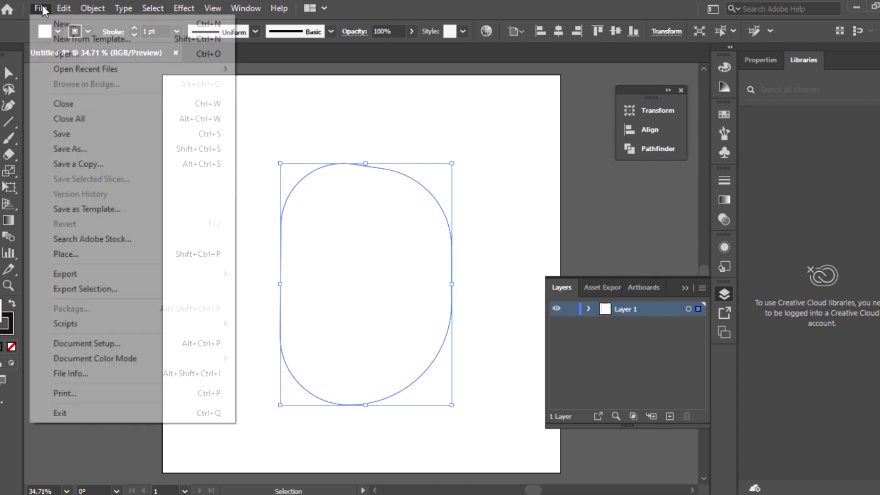
left_click(64, 53)
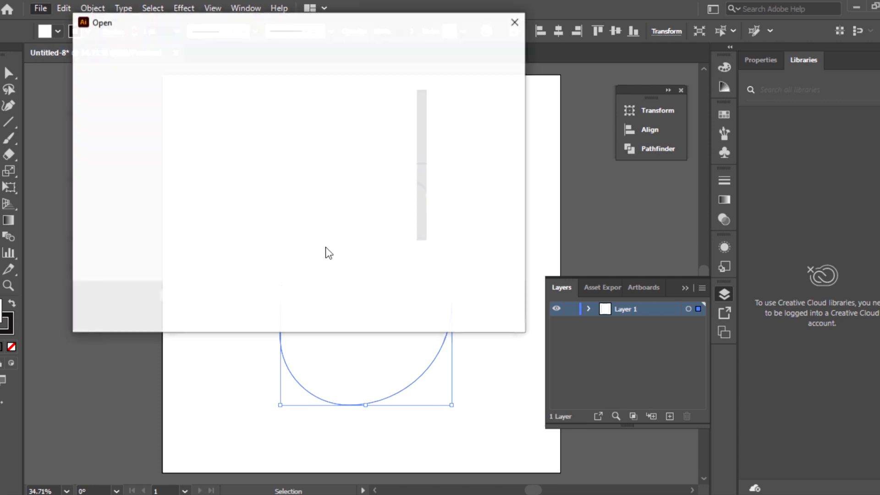
scroll(280, 216, "down", 1)
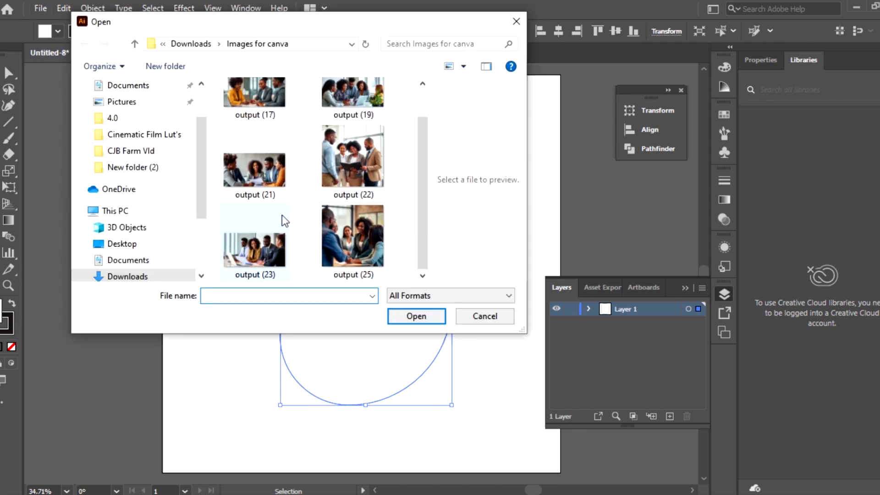
left_click(350, 160)
left_click(416, 317)
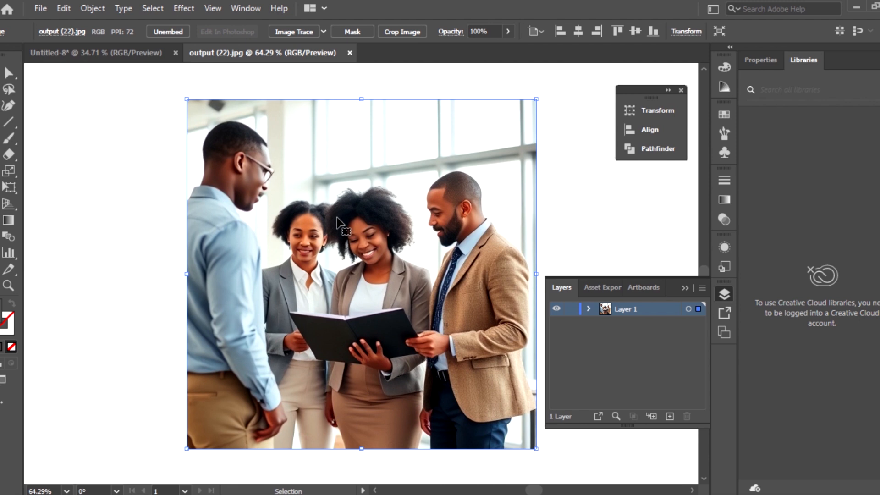
left_click_drag(337, 219, 339, 265)
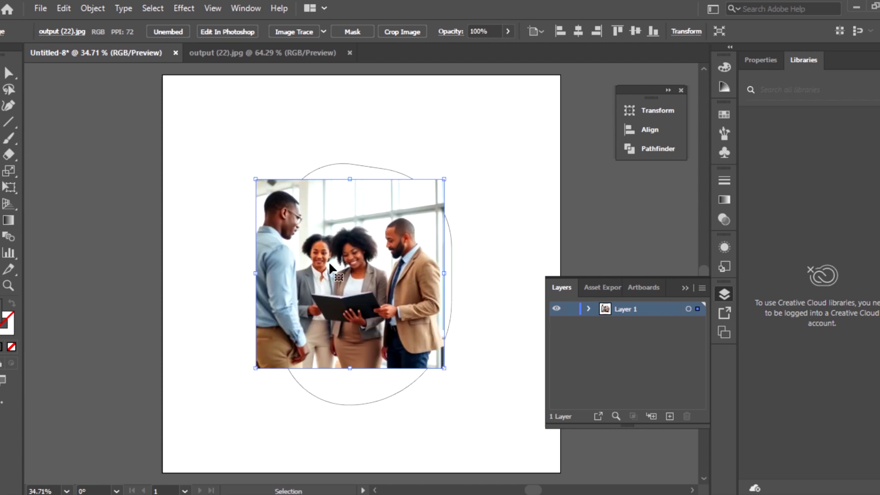
- Add a new layer above Layer 1, cut the image from Layer 1 and paste it in place on the new layer
left_click(670, 416)
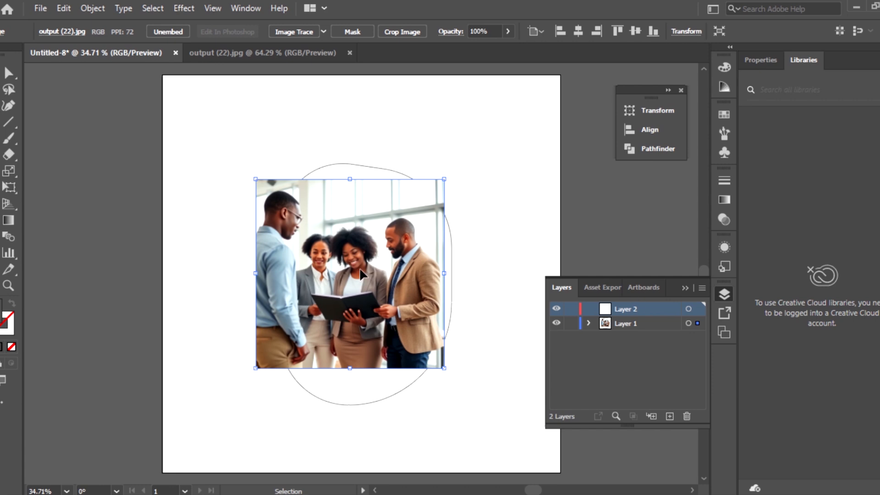
left_click(64, 10)
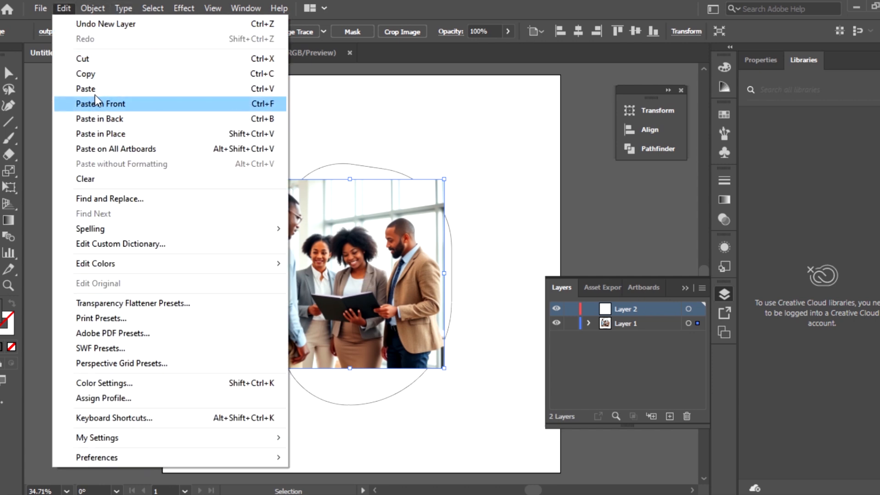
left_click(86, 59)
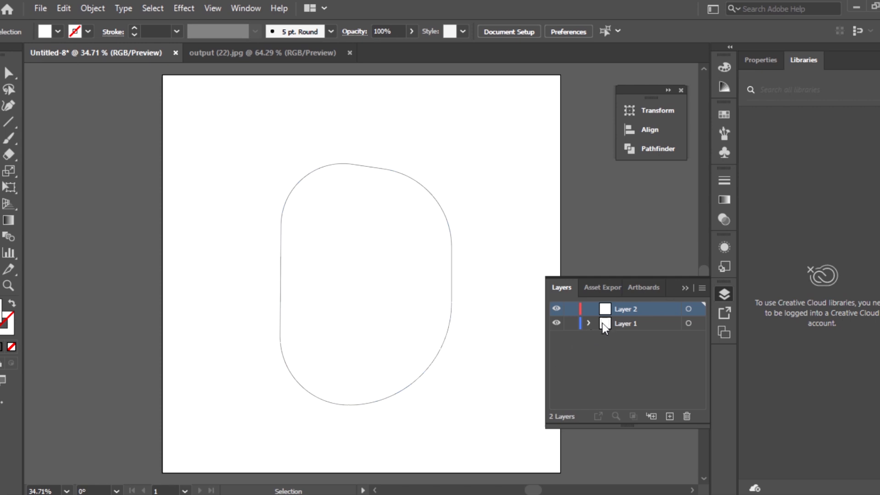
left_click(60, 11)
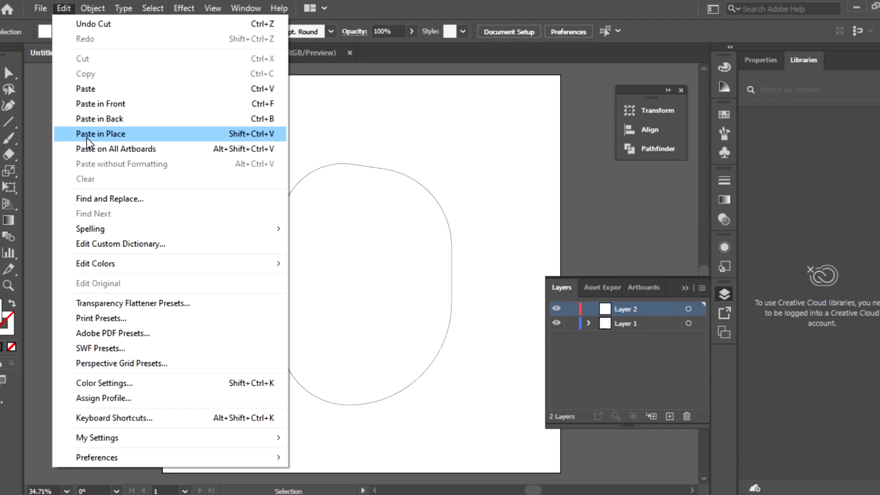
left_click(114, 137)
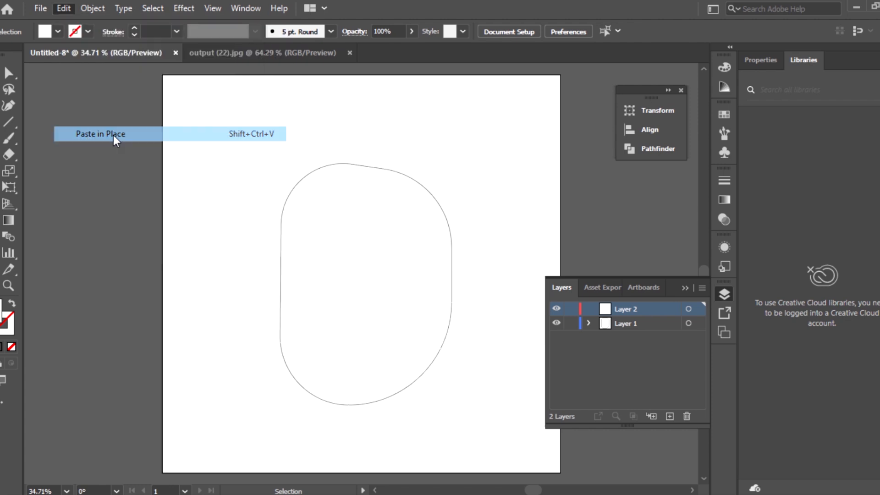
left_click(394, 139)
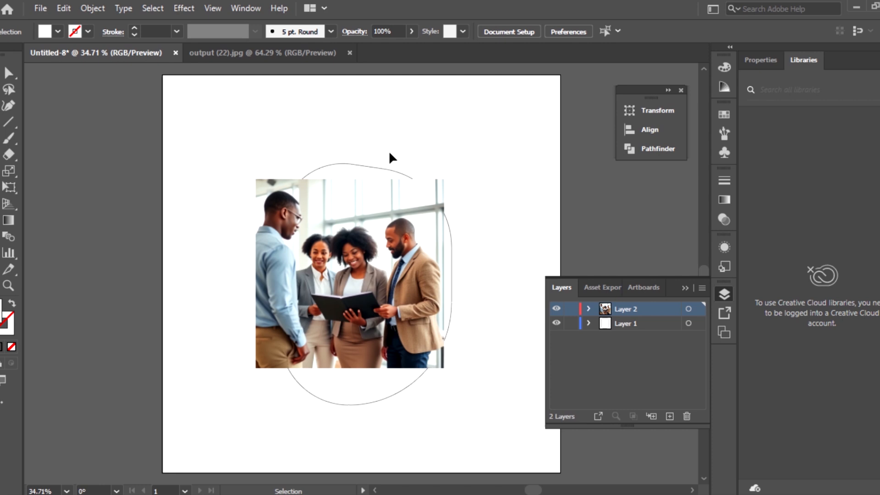
- Shift the image slightly down and right, and enlarge it so it spans the full width of the rounded shape
left_click(361, 271)
mouse_move(329, 238)
left_mouse_down()
mouse_move(374, 245)
mouse_move(294, 234)
mouse_move(363, 276)
mouse_move(334, 282)
mouse_move(341, 201)
mouse_move(247, 205)
mouse_move(368, 329)
mouse_move(315, 259)
mouse_move(346, 252)
left_mouse_up()
left_click(280, 251)
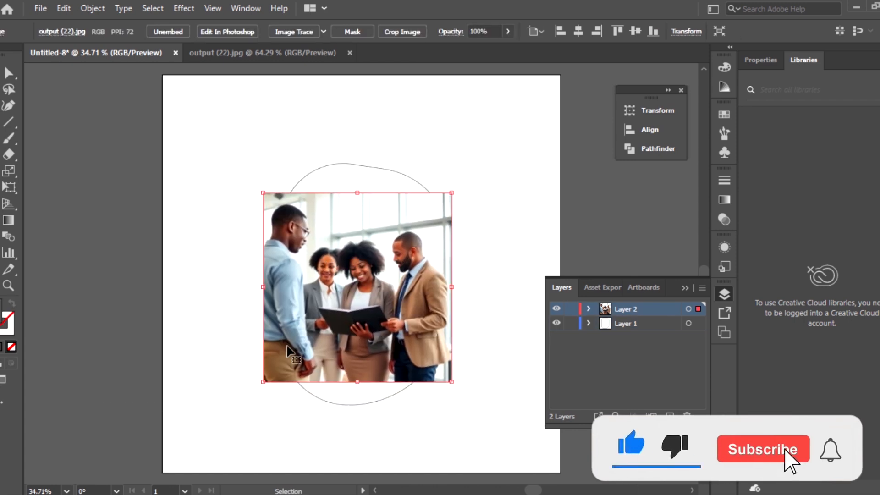
left_click_drag(263, 382, 347, 325)
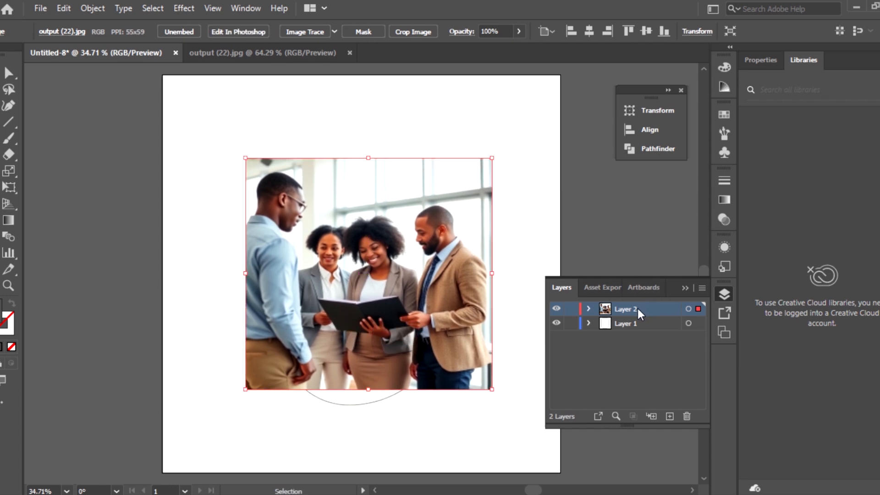
- Reorder Layer 2 below Layer 1 and align the image's upper edge with the top of the rounded shape
left_click_drag(634, 310, 637, 340)
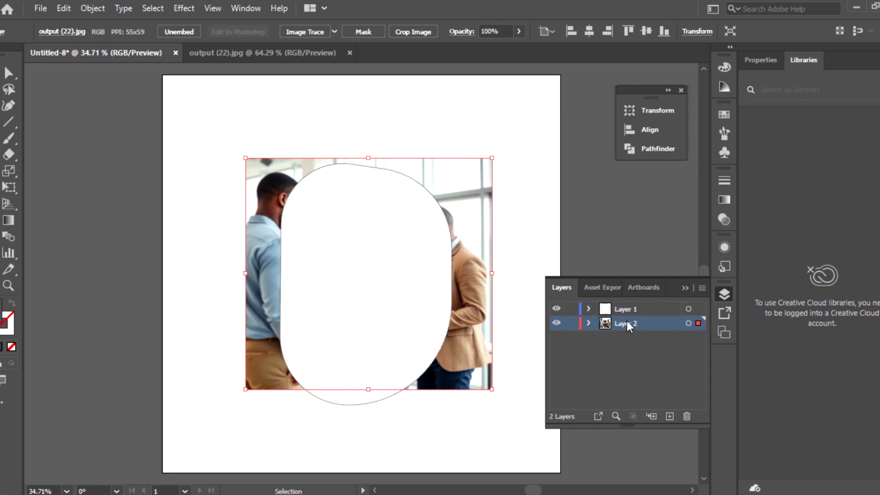
left_click_drag(262, 225, 260, 198)
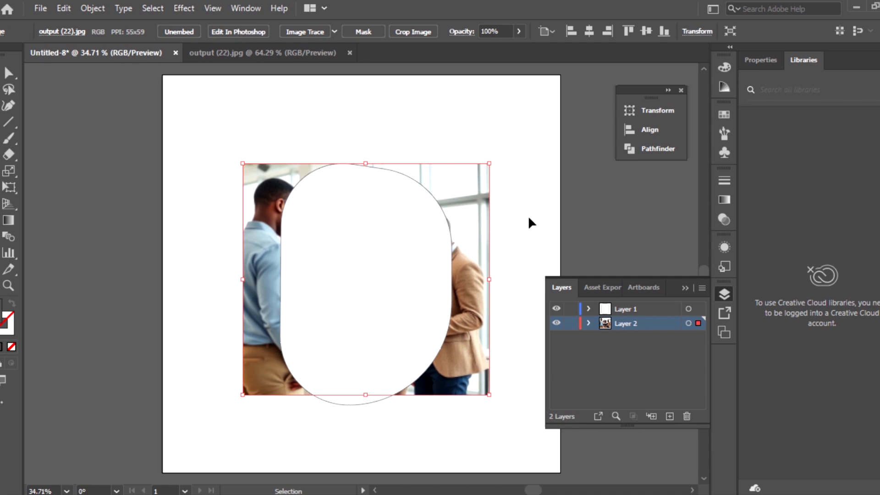
- Make a clipping mask from the rounded shape and the image, and move the clipped picture slightly up and left on the artboard
left_click(434, 221, "shift")
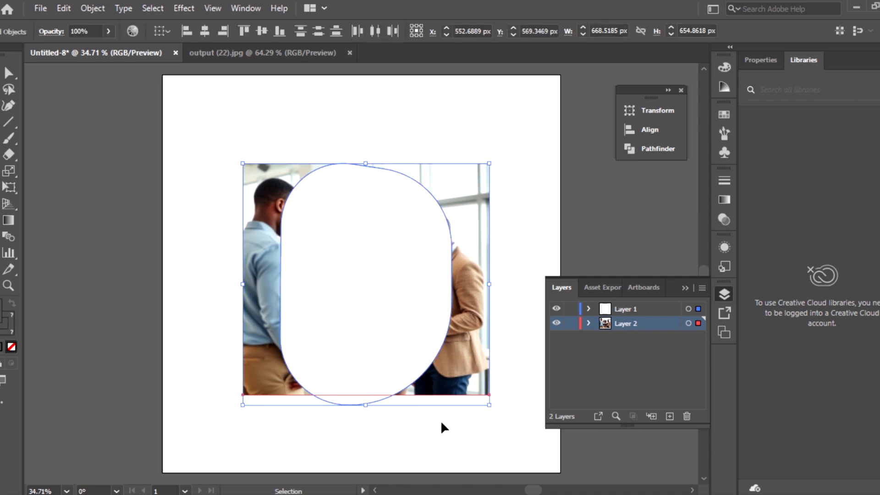
right_click(387, 276)
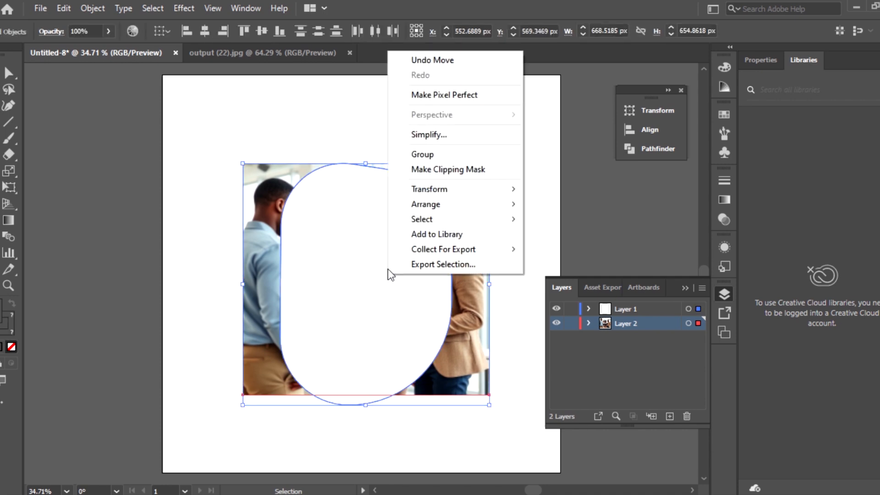
left_click(448, 170)
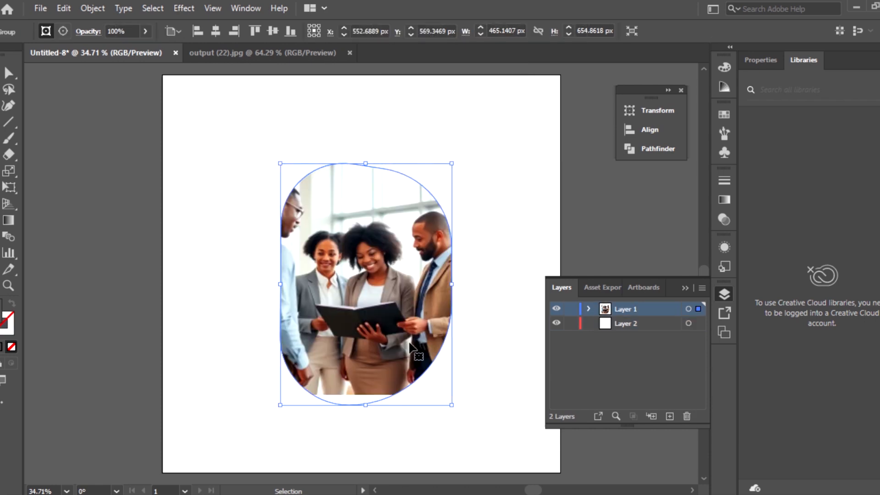
left_click(197, 196)
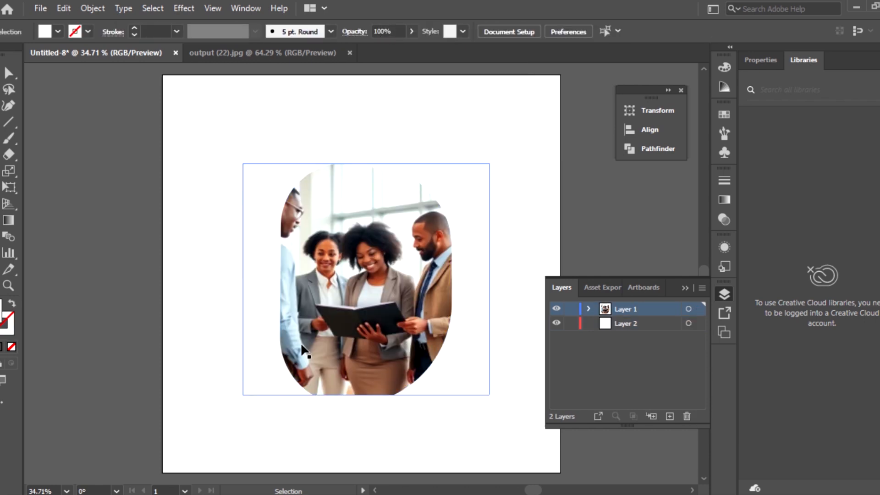
left_click(366, 274)
left_click_drag(366, 272, 334, 224)
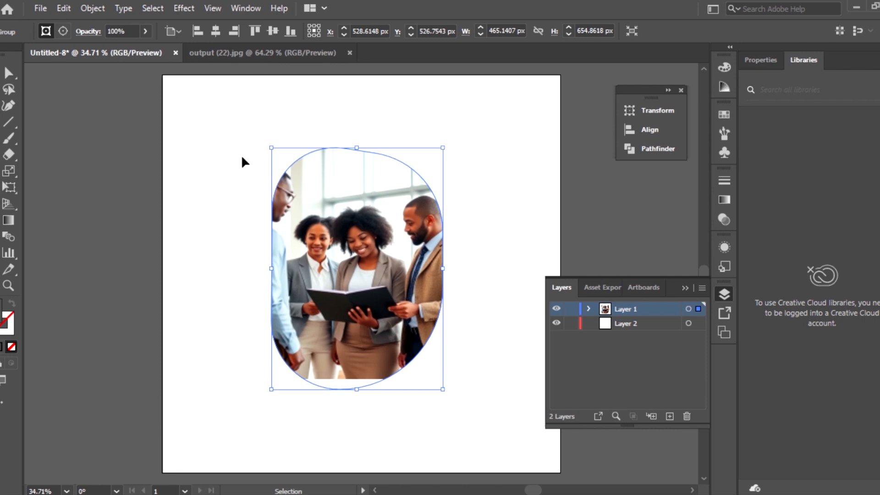
- Save the document in the Downloads folder as the Adobe Illustrator file Canva Frame 000 with the default Illustrator options, and deselect the artwork
left_click(50, 13)
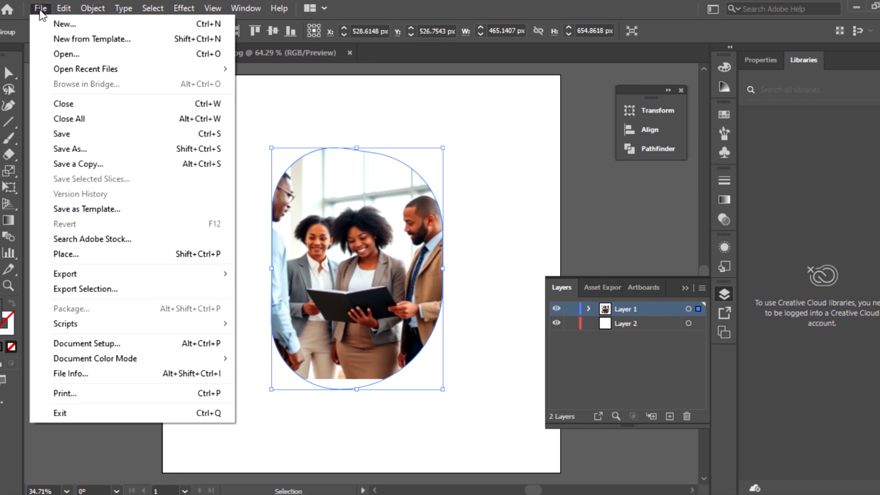
left_click(75, 149)
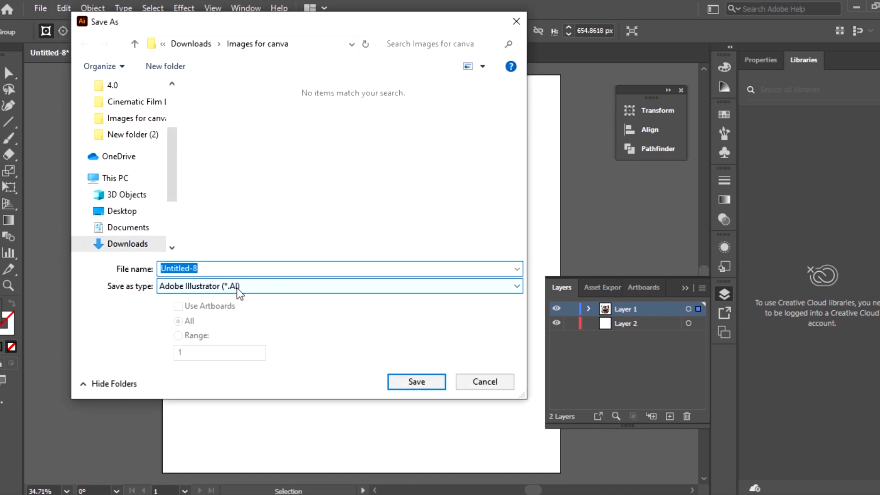
left_click_drag(171, 161, 172, 105)
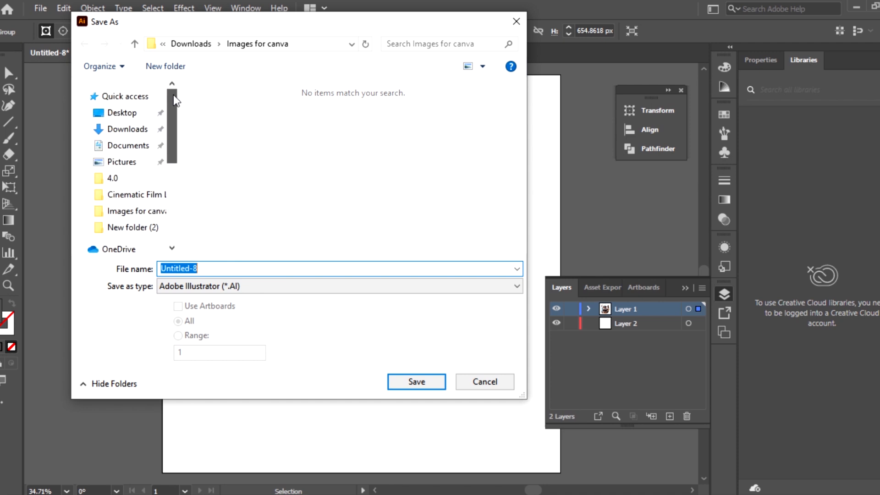
left_click(131, 130)
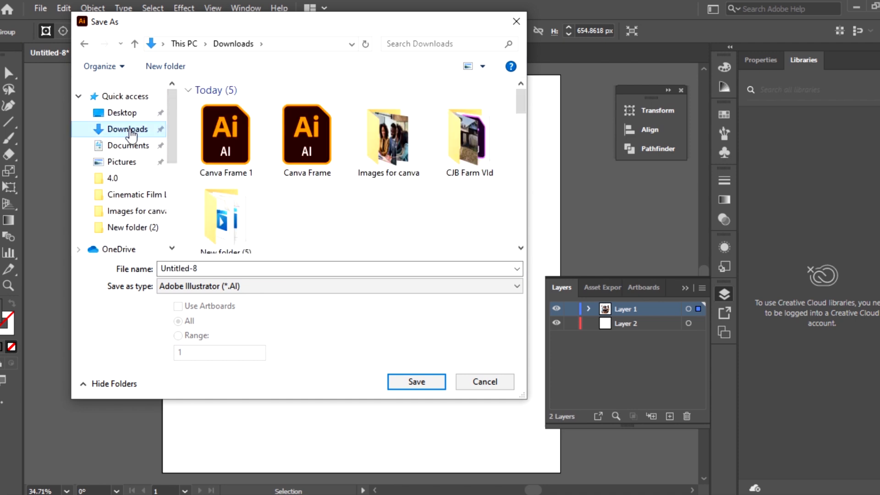
left_click(235, 134)
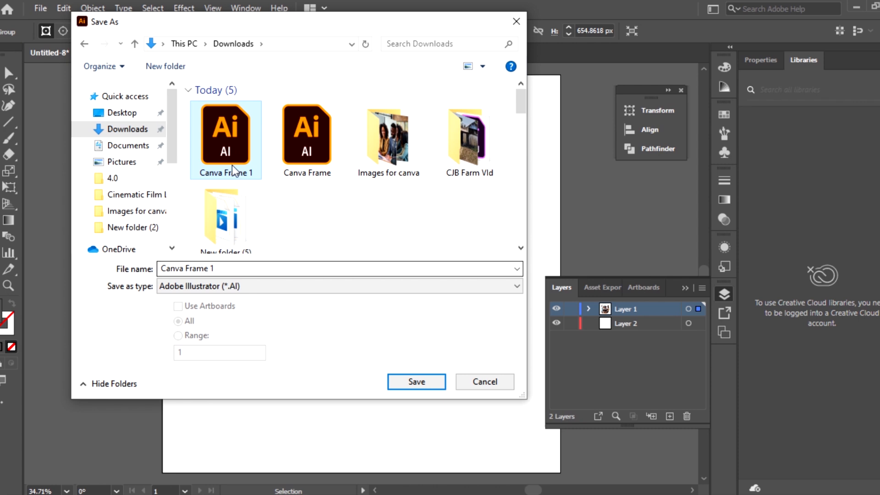
left_click(223, 266)
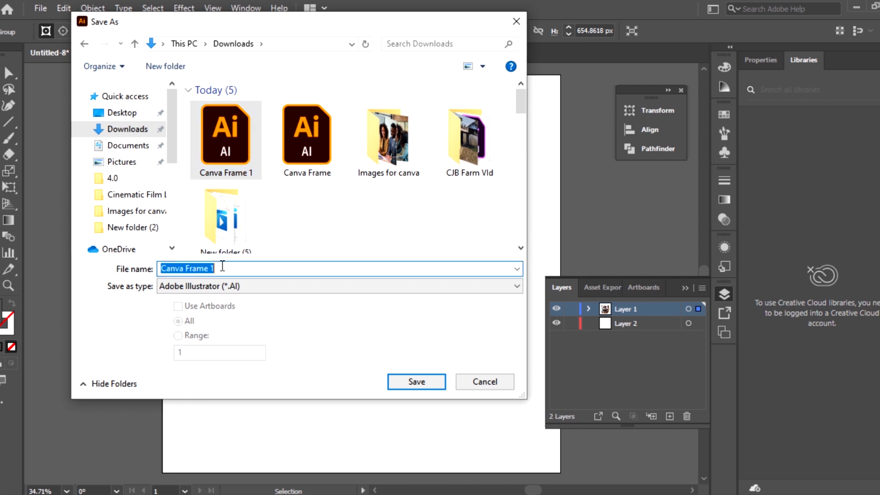
left_click(222, 266)
key("BackSpace")
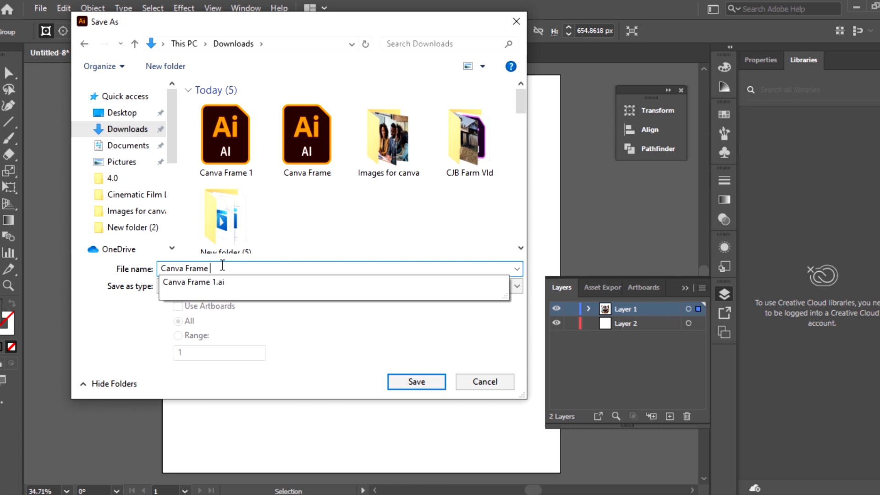
type("000")
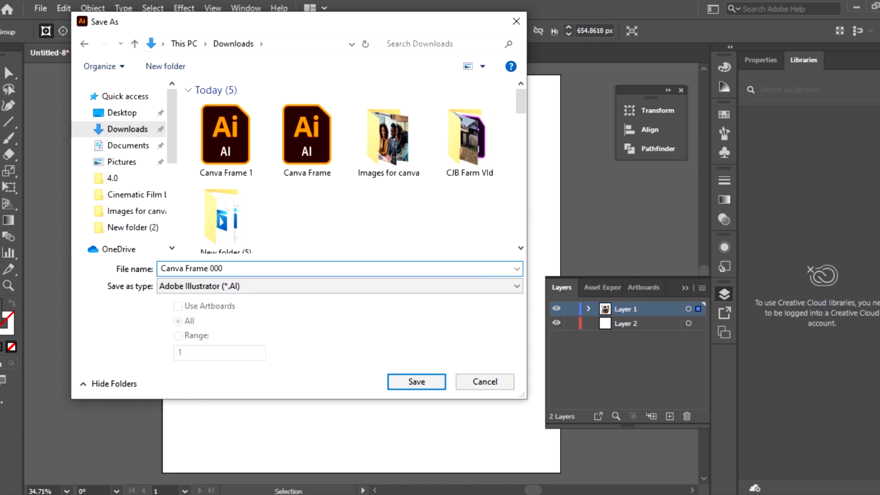
left_click(418, 383)
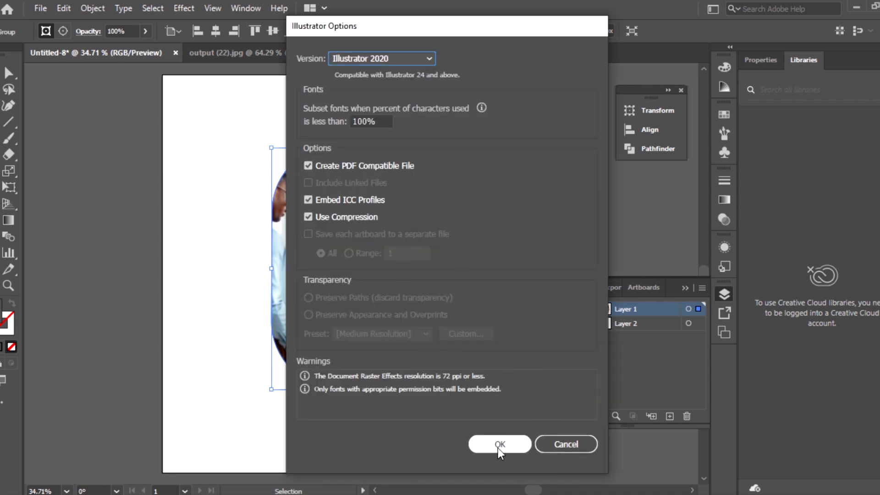
left_click(500, 445)
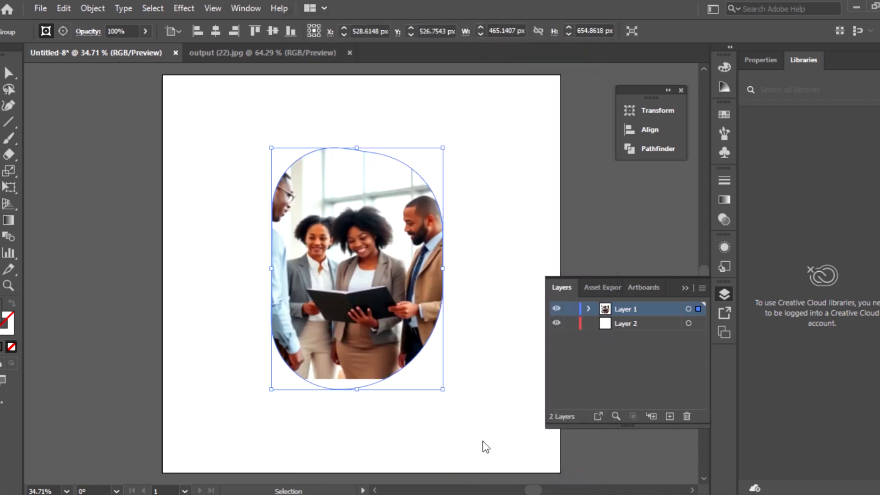
left_click(201, 214)
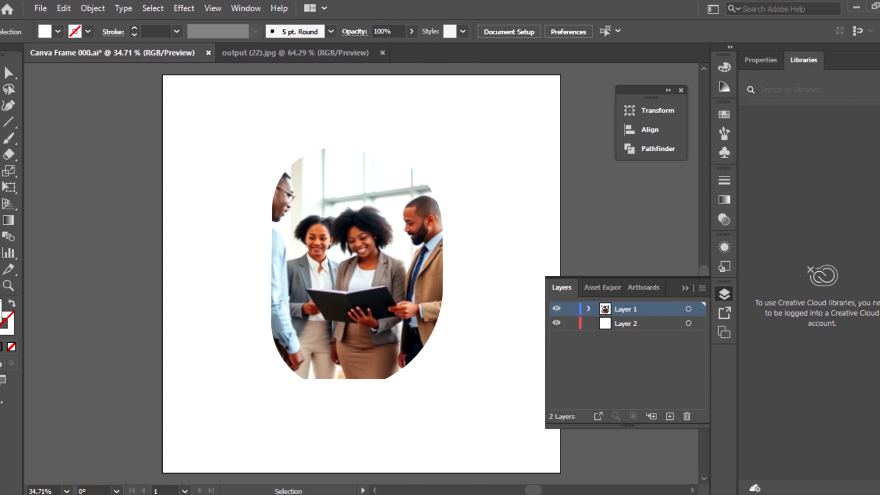
- Switch to Canva in the browser and upload the Canva Frame 000 file from Downloads
left_click(384, 467)
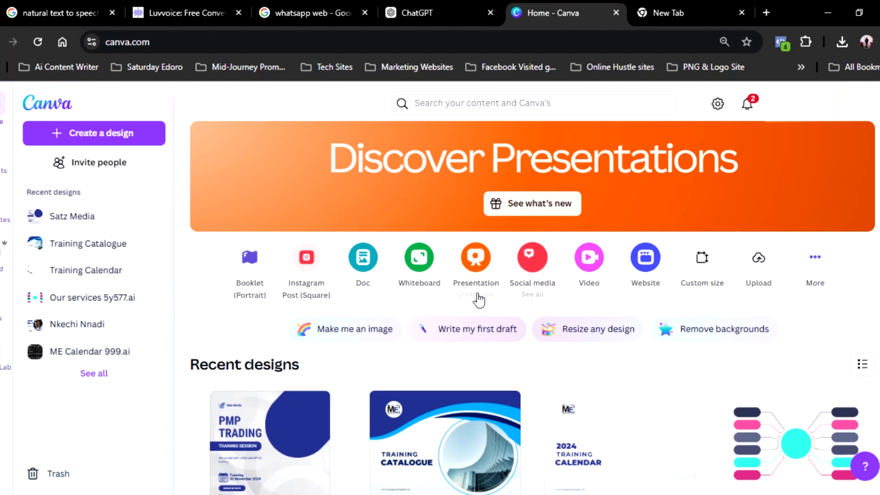
scroll(465, 328, "down", 4)
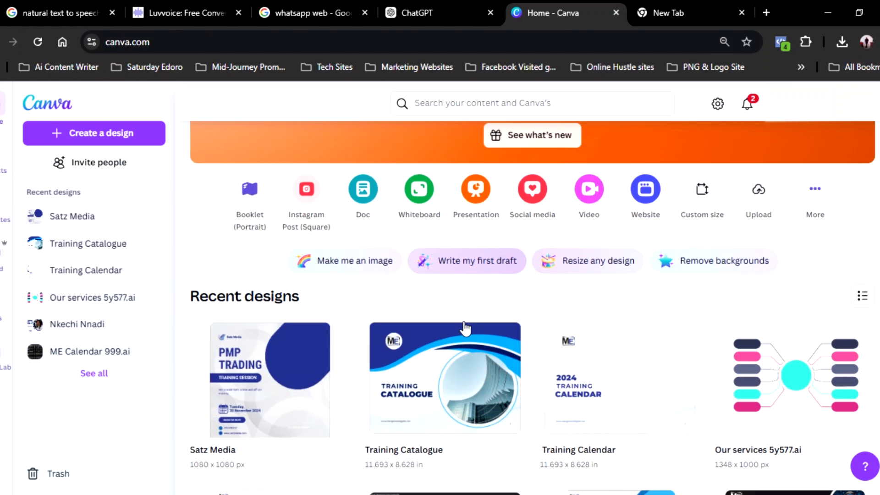
scroll(465, 328, "up", 3)
scroll(465, 328, "up", 1)
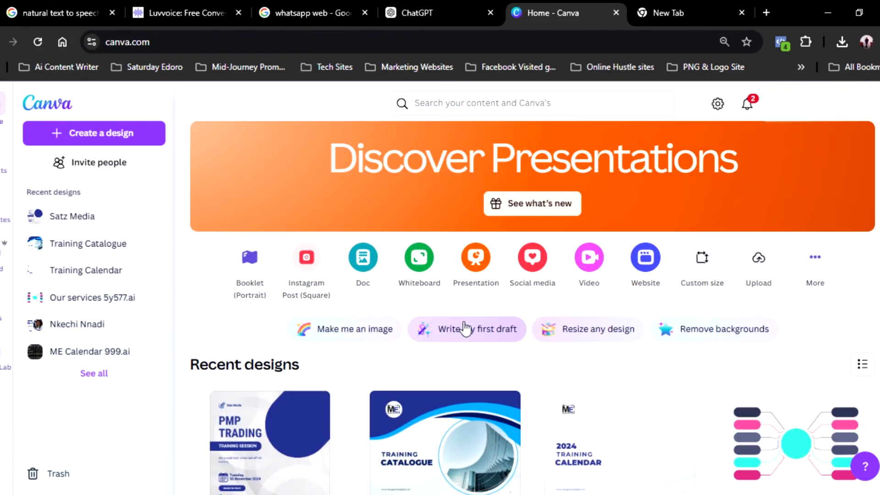
scroll(465, 328, "down", 1)
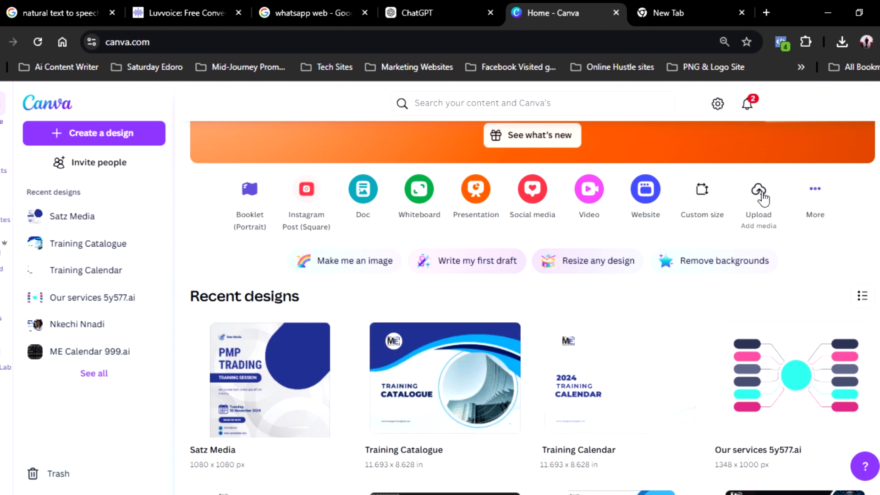
left_click(760, 195)
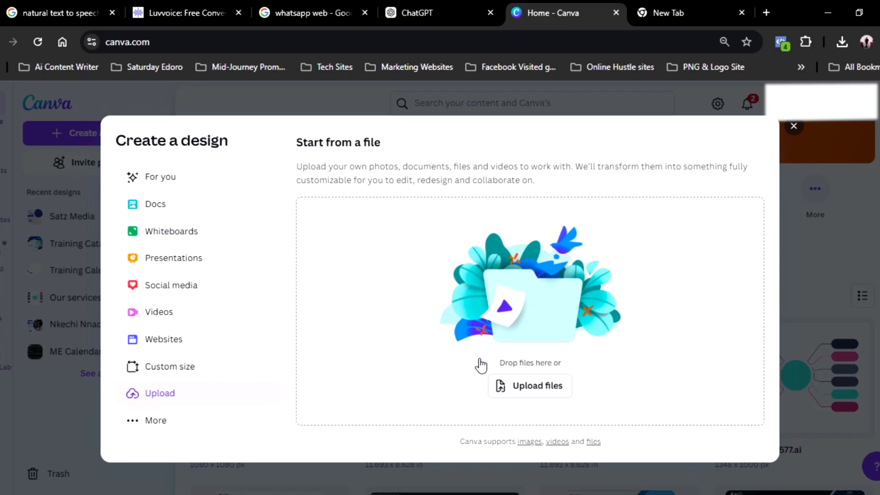
left_click(537, 389)
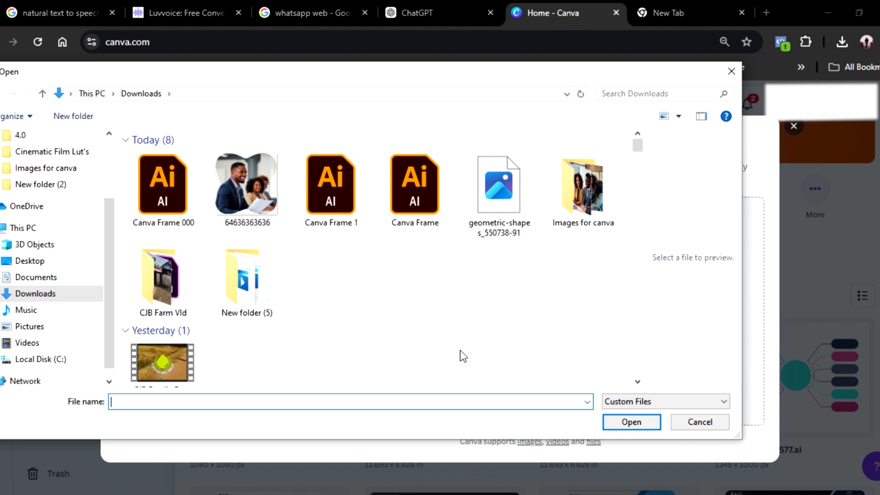
left_click(165, 188)
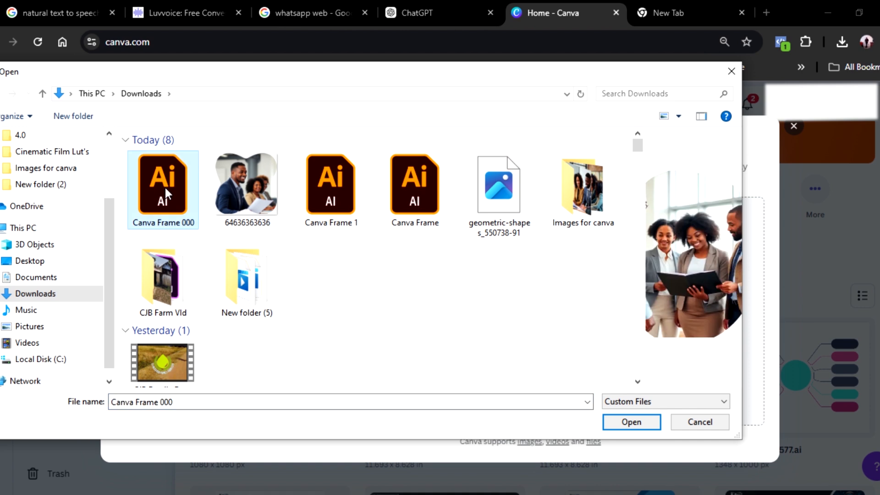
left_click(632, 422)
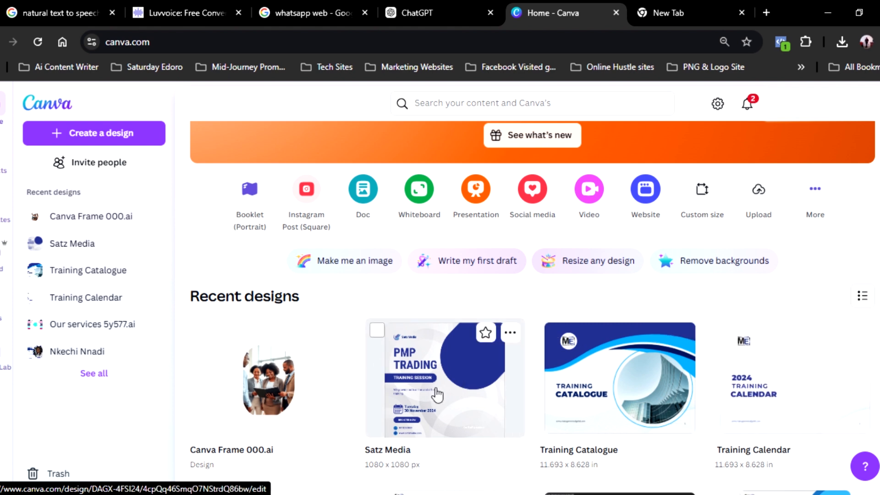
- Open the Satz Media design and add the Canva Frame 000.ai project to it as a new page
left_click(438, 393)
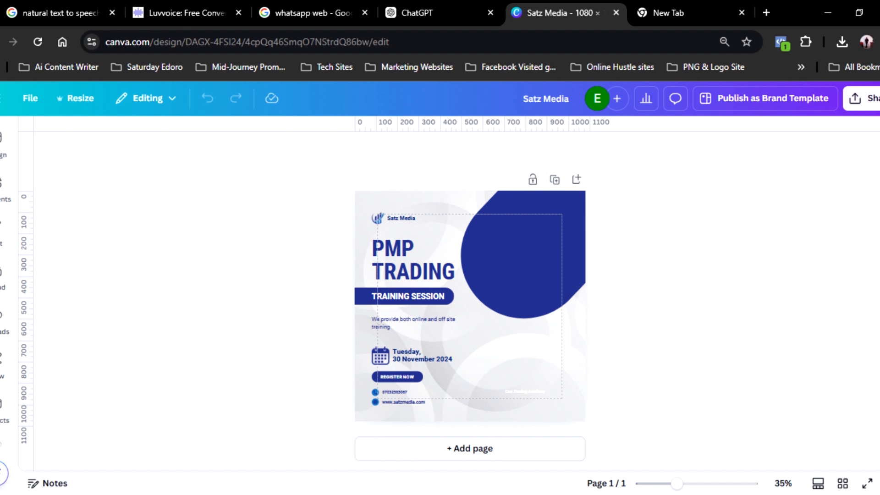
scroll(2, 282, "down", 4)
mouse_move(2, 290)
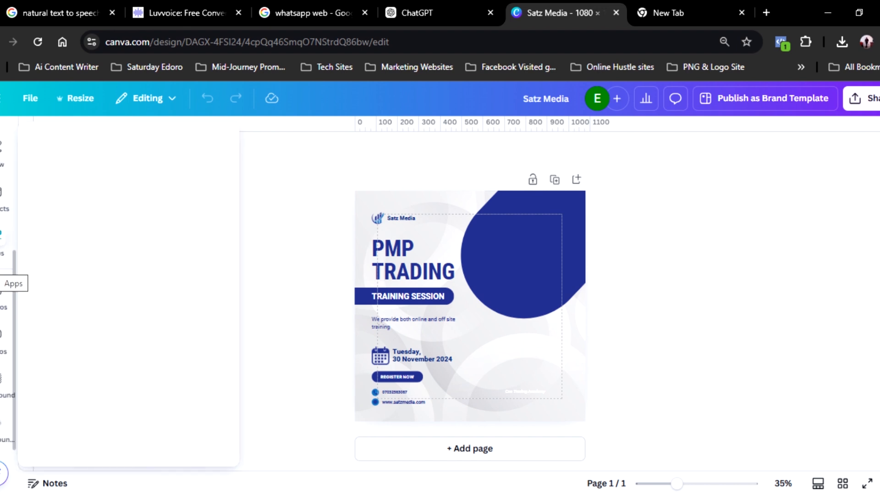
left_click(2, 199)
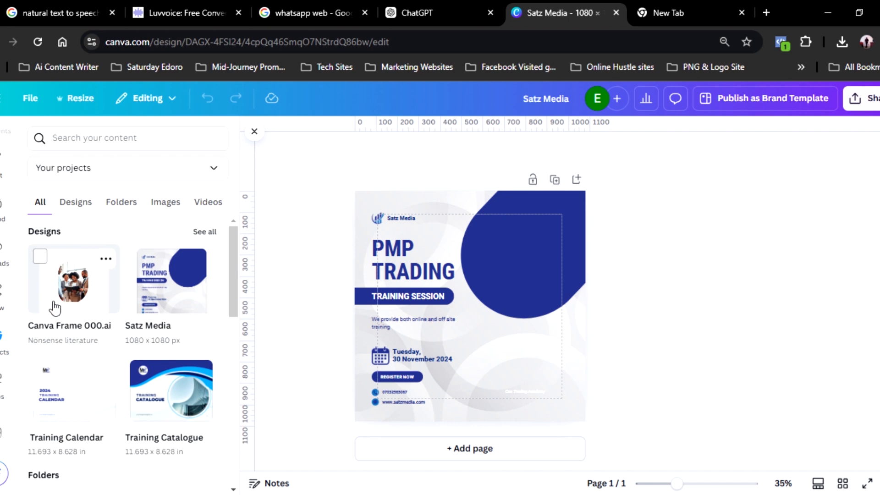
left_click(78, 289)
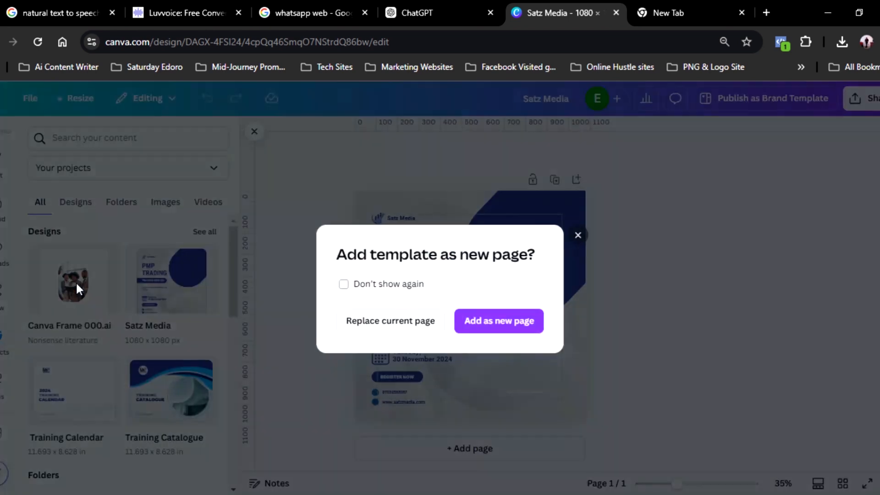
left_click(505, 329)
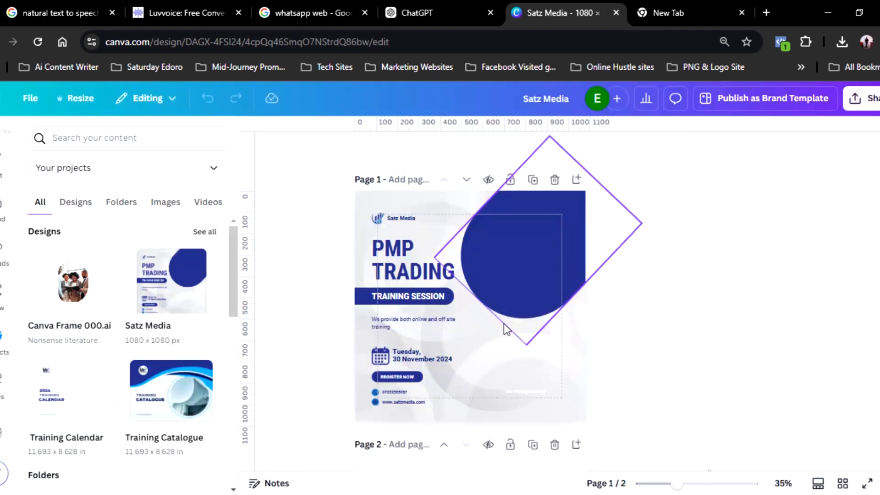
- Move the framed group photo from page 2 onto the lower-right area of the PMP Trading page, and remove the added page
scroll(504, 351, "up", 5)
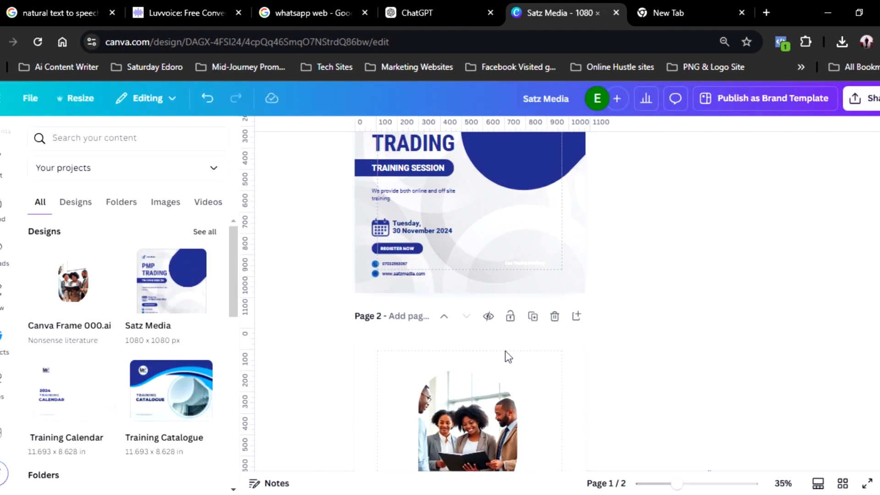
scroll(507, 331, "down", 5)
scroll(508, 331, "up", 3)
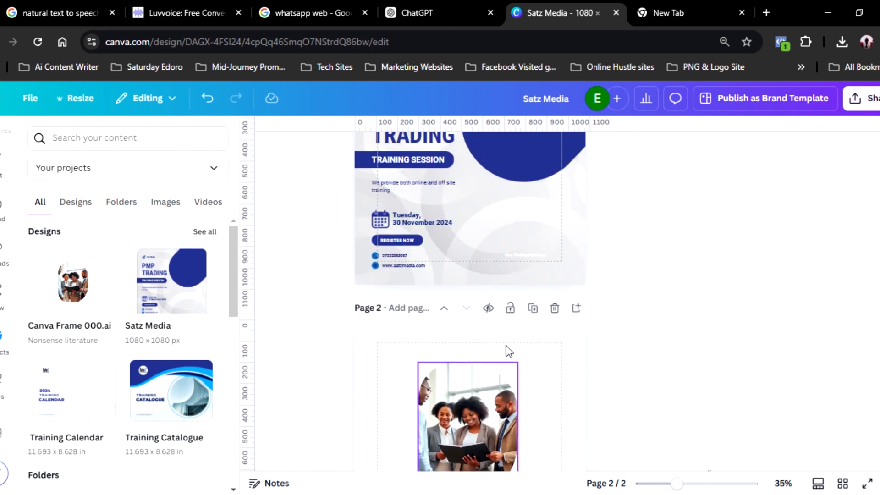
scroll(507, 330, "down", 3)
scroll(505, 345, "up", 1)
scroll(505, 346, "up", 1)
scroll(505, 348, "down", 3)
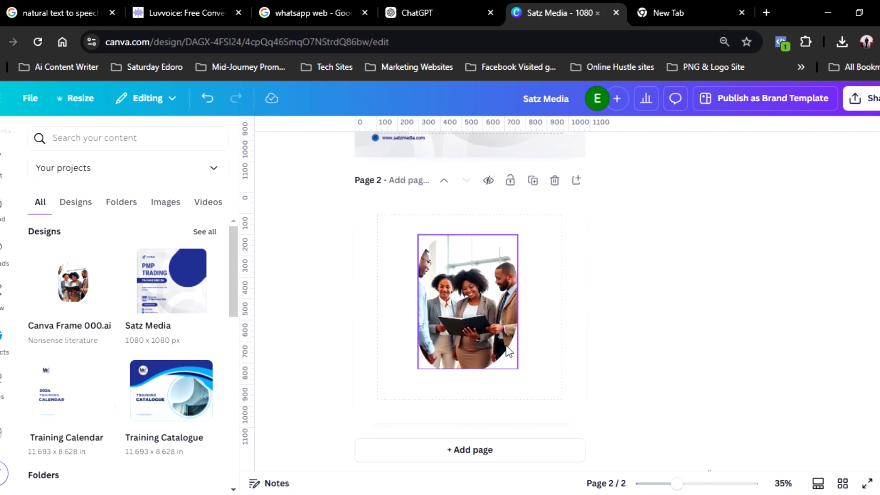
scroll(506, 354, "up", 4)
scroll(490, 370, "down", 2)
left_click(487, 371)
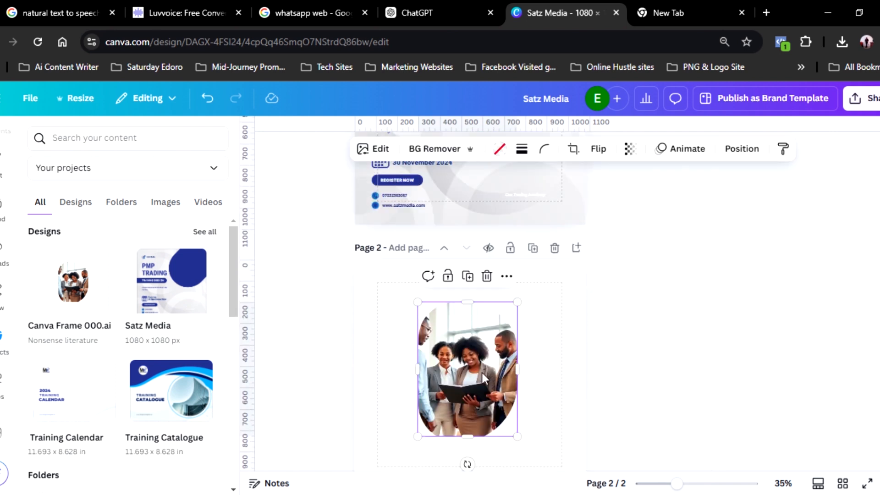
left_click_drag(482, 372, 524, 296)
scroll(477, 386, "up", 3)
scroll(477, 389, "down", 3)
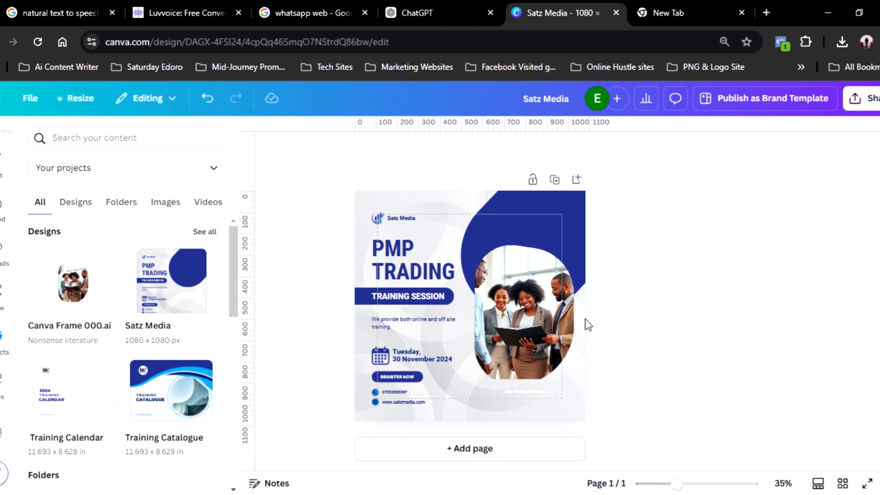
- Delete only the image from the rounded frame and fill the frame with the uploaded photo of the woman in a light-blue jacket
left_click(542, 219)
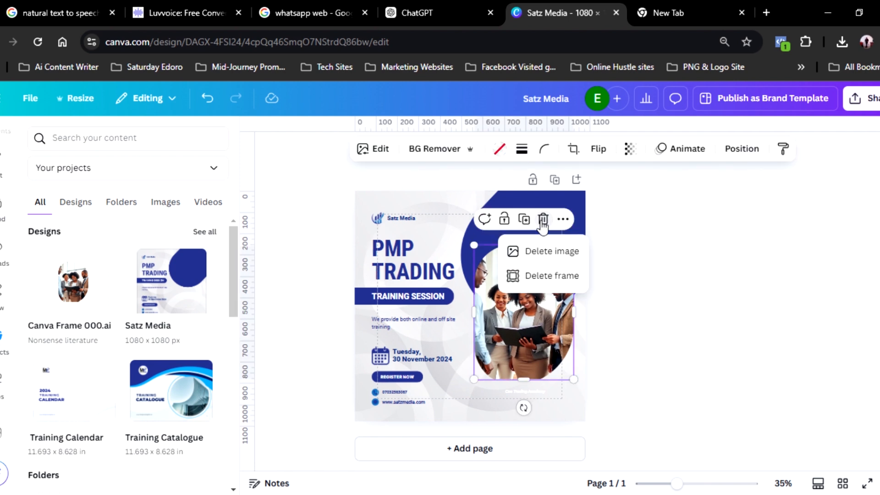
left_click(542, 257)
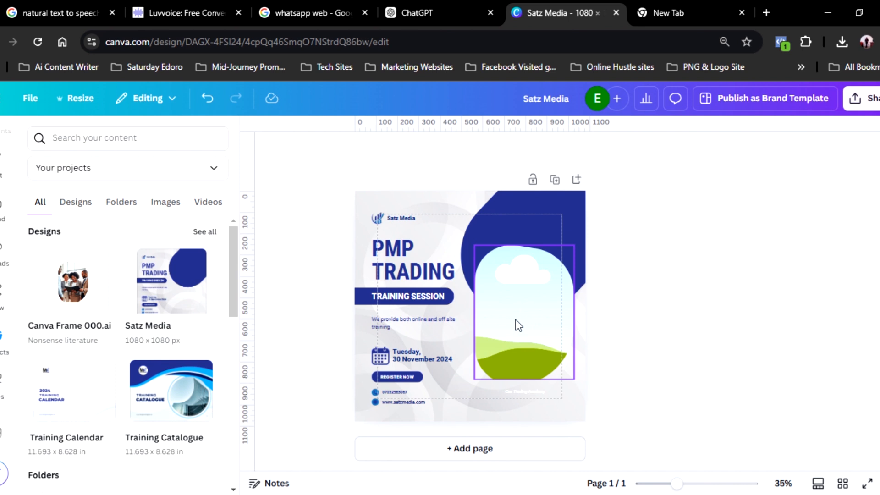
left_click(4, 254)
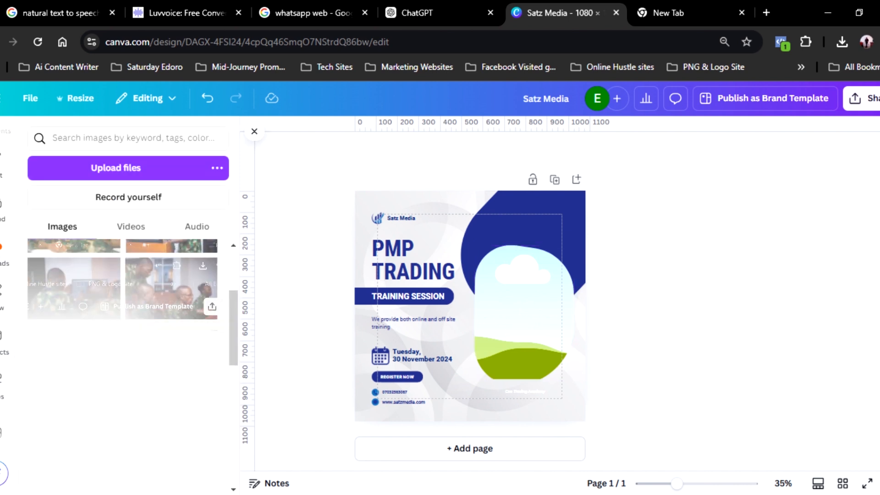
scroll(122, 284, "down", 10)
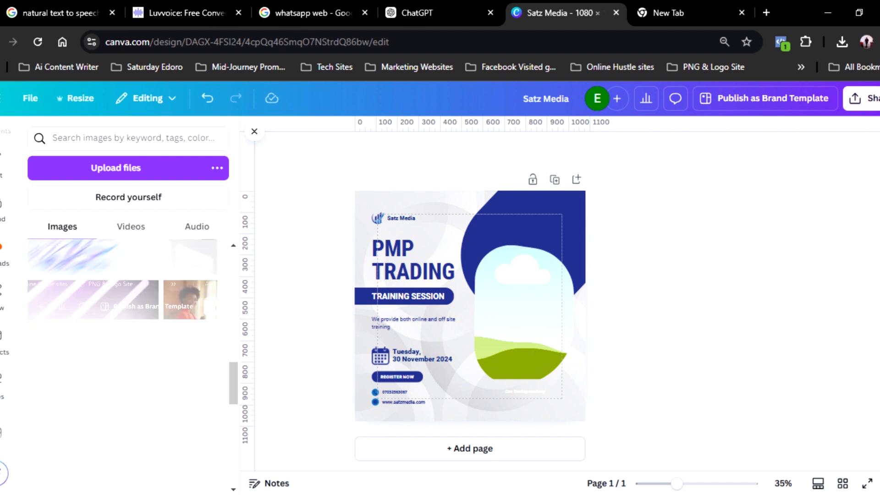
scroll(122, 279, "down", 10)
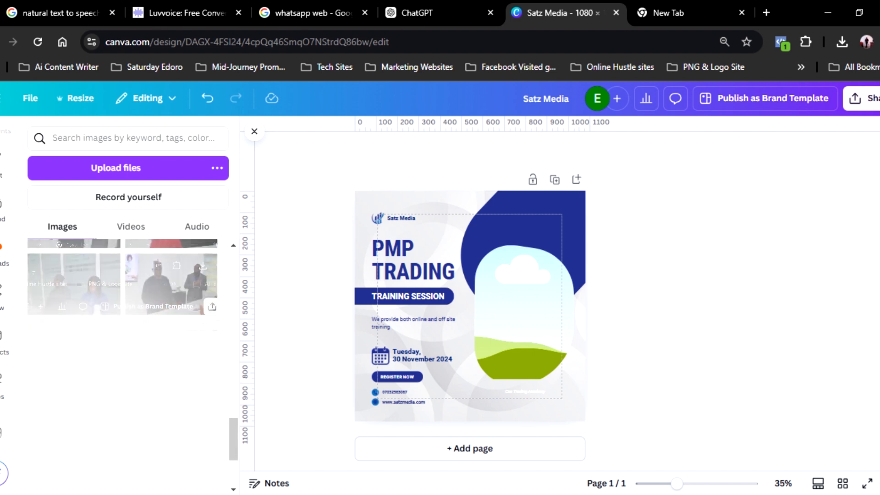
scroll(122, 279, "up", 5)
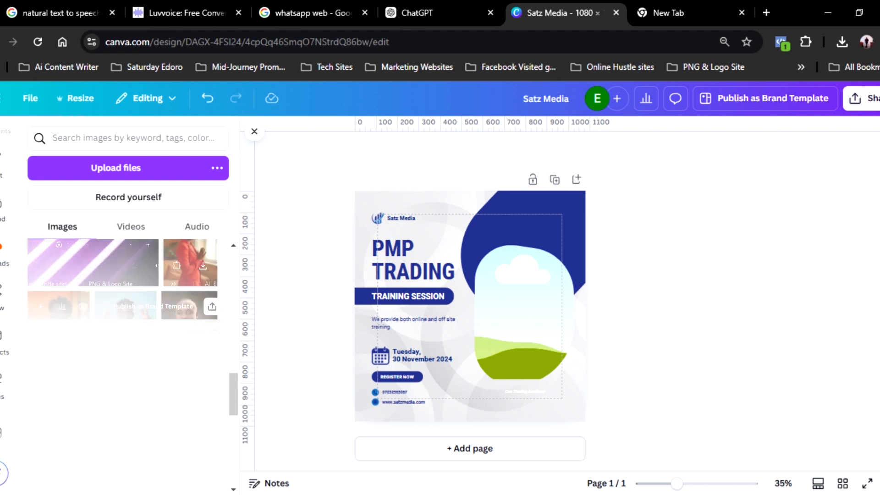
left_click(60, 316)
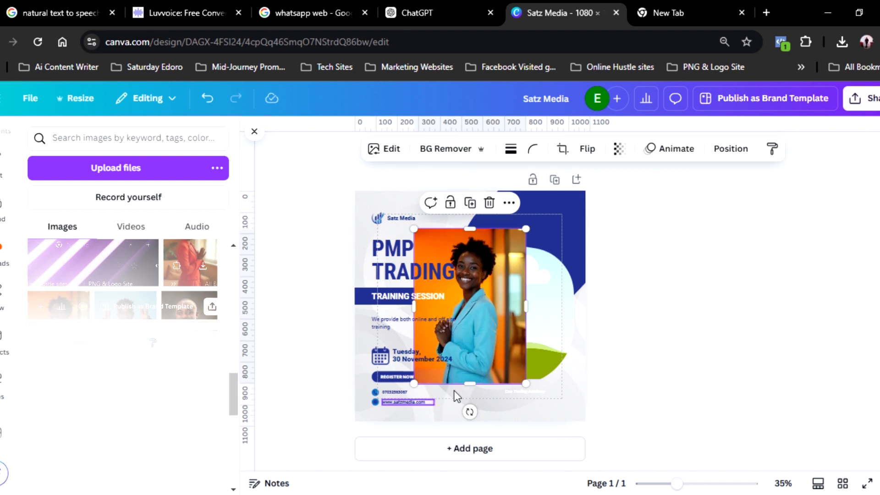
left_click_drag(492, 333, 553, 343)
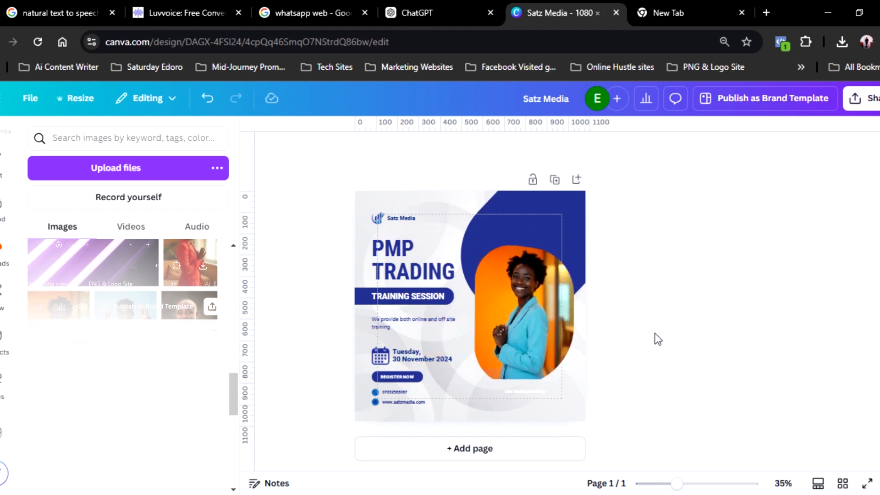